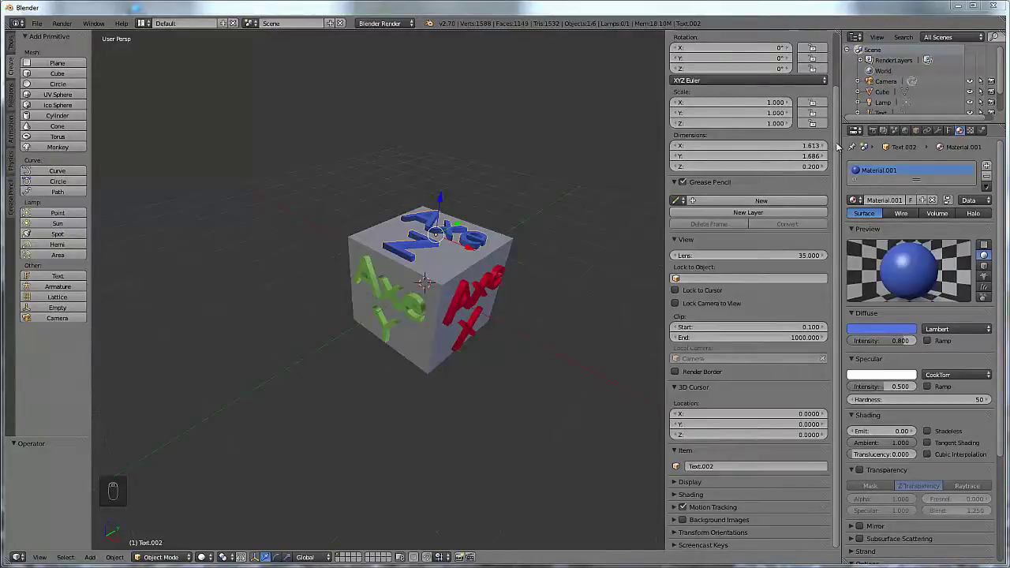
# Enable background images for the 3D view and add a second image slot
pyautogui.moveTo(837, 144); pyautogui.dragTo(841, 223)
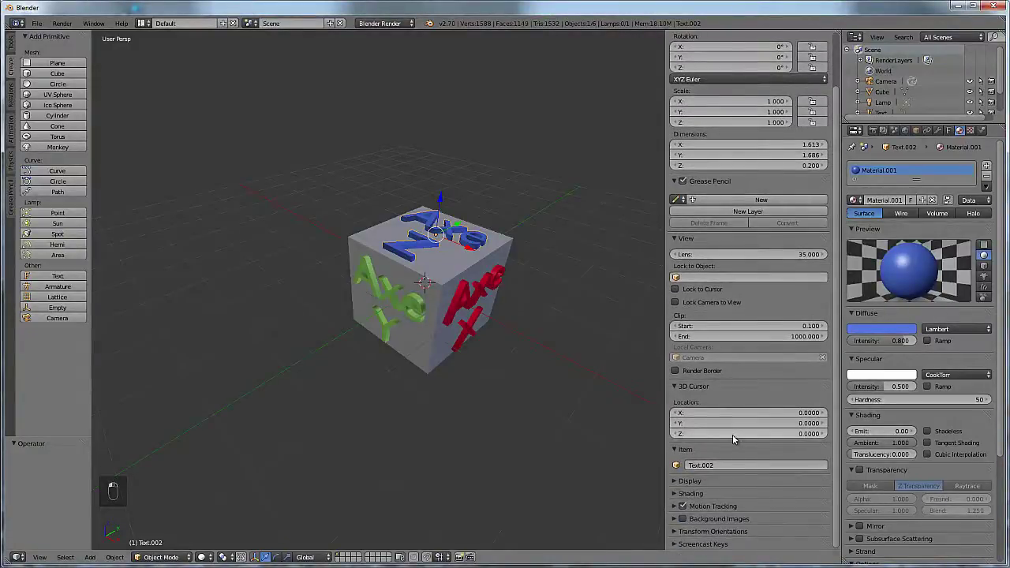
pyautogui.press('n')
pyautogui.press('n')
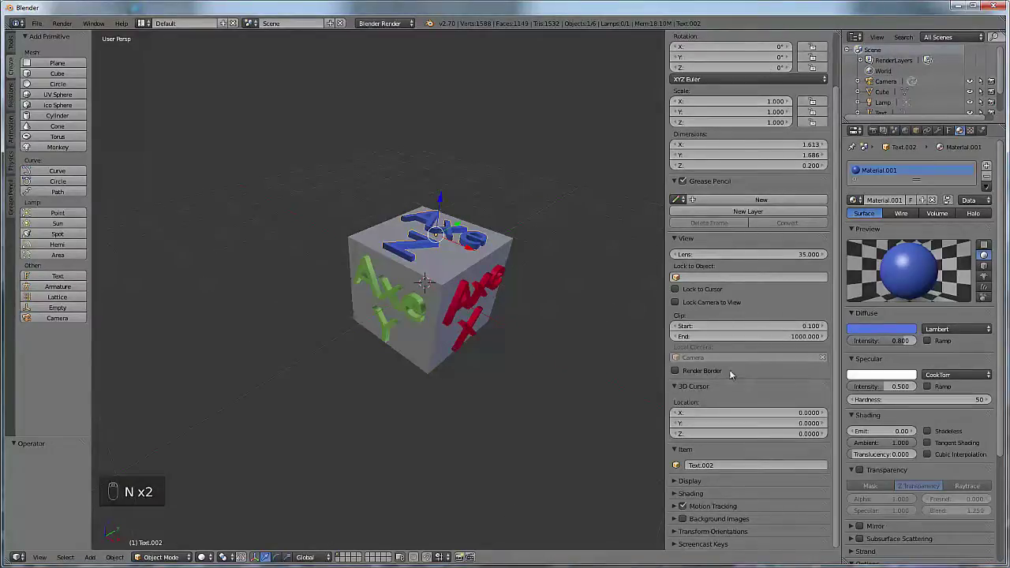
pyautogui.click(675, 521)
pyautogui.scroll(-4, 690, 507)
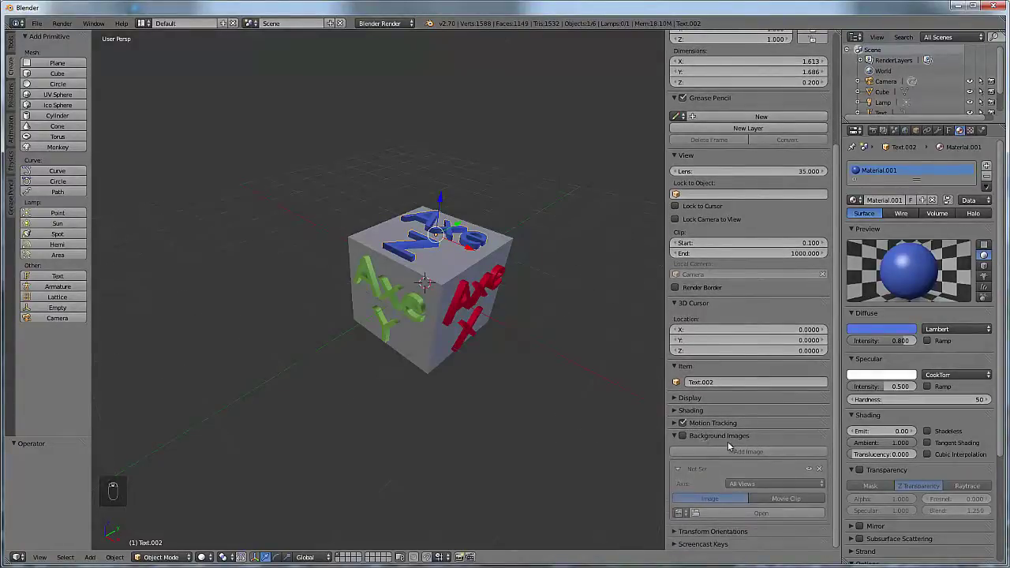
pyautogui.click(682, 435)
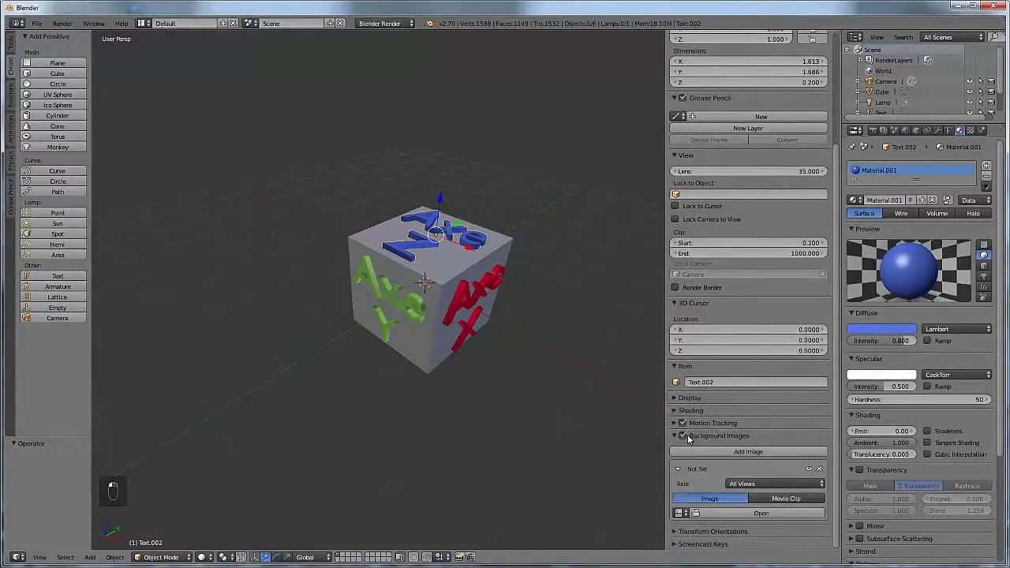
pyautogui.click(733, 453)
pyautogui.scroll(-3, 769, 464)
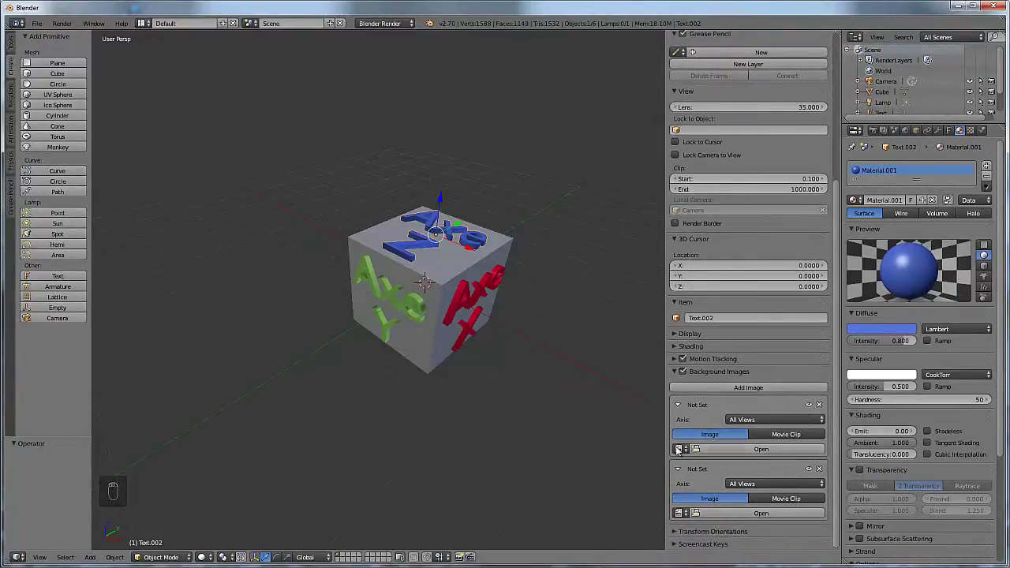
# Load IMG_7171.JPG from the Desktop into the first background image slot
pyautogui.click(738, 450)
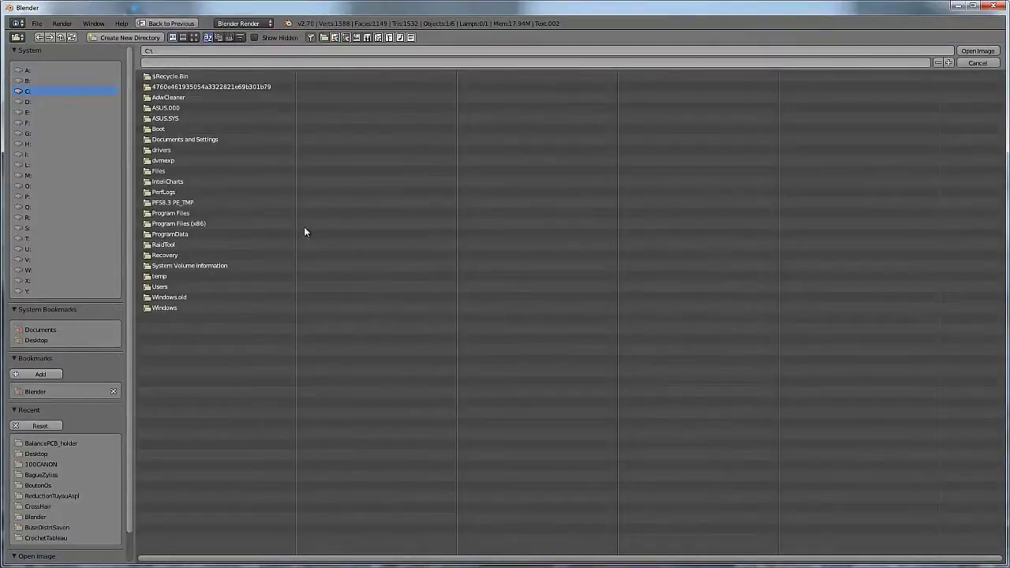
pyautogui.click(35, 341)
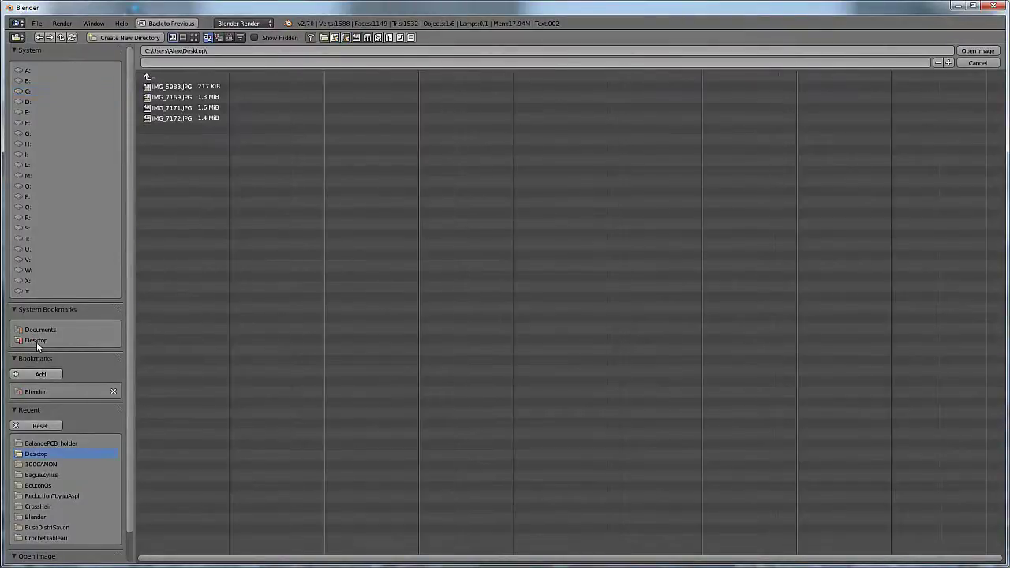
pyautogui.doubleClick(175, 112)
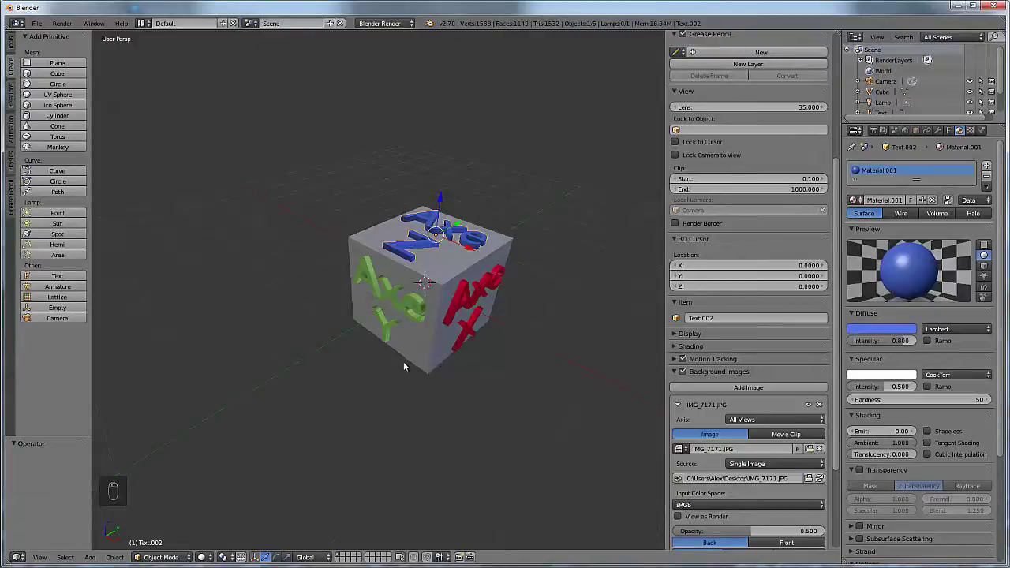
# Examine how the background photo displays in the perspective, front, right and top orthographic views
pyautogui.moveTo(406, 367); pyautogui.dragTo(457, 316, button='middle')
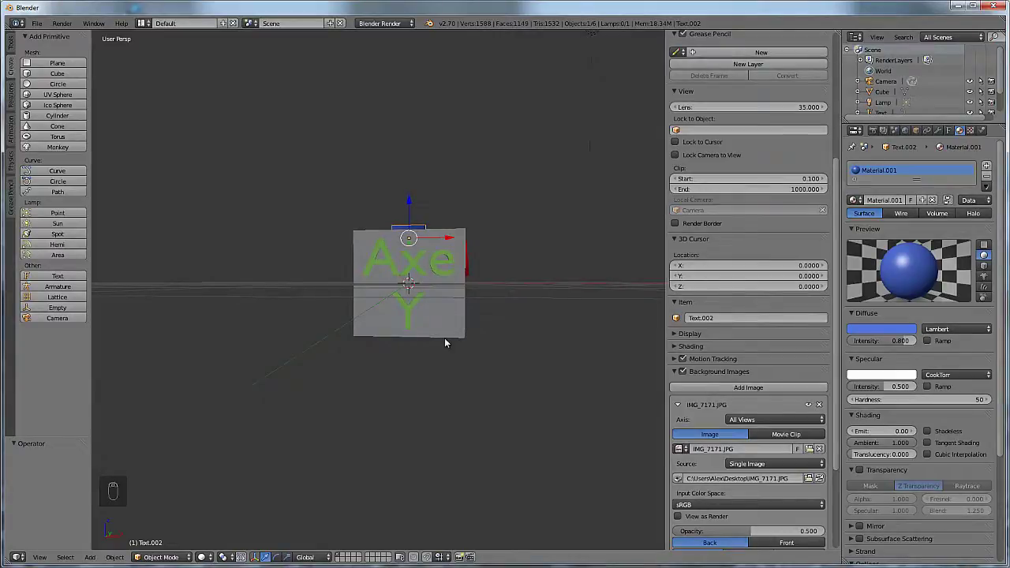
pyautogui.press('KP_1')
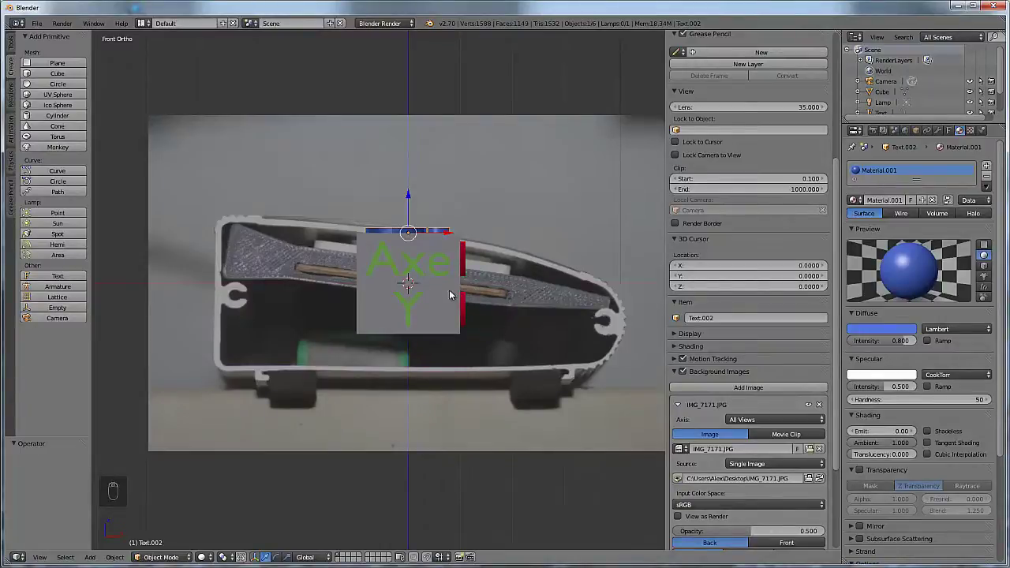
pyautogui.press('KP_3')
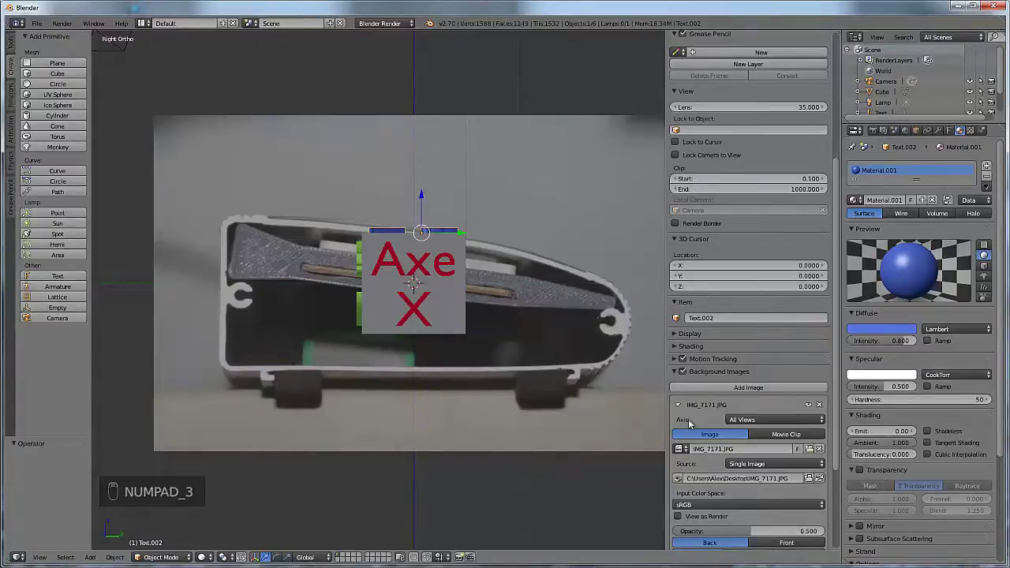
pyautogui.press('KP_7')
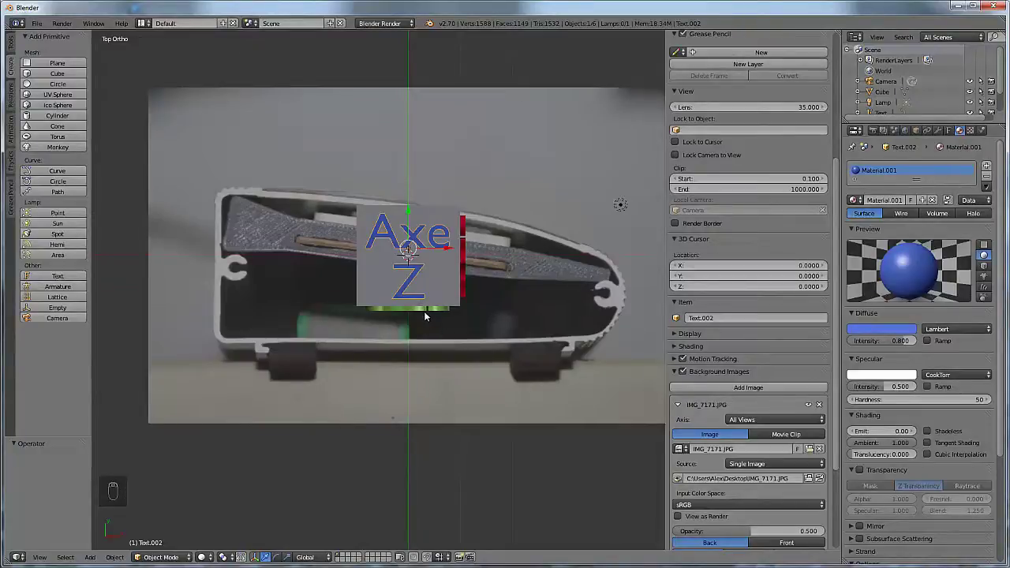
pyautogui.press('KP_1')
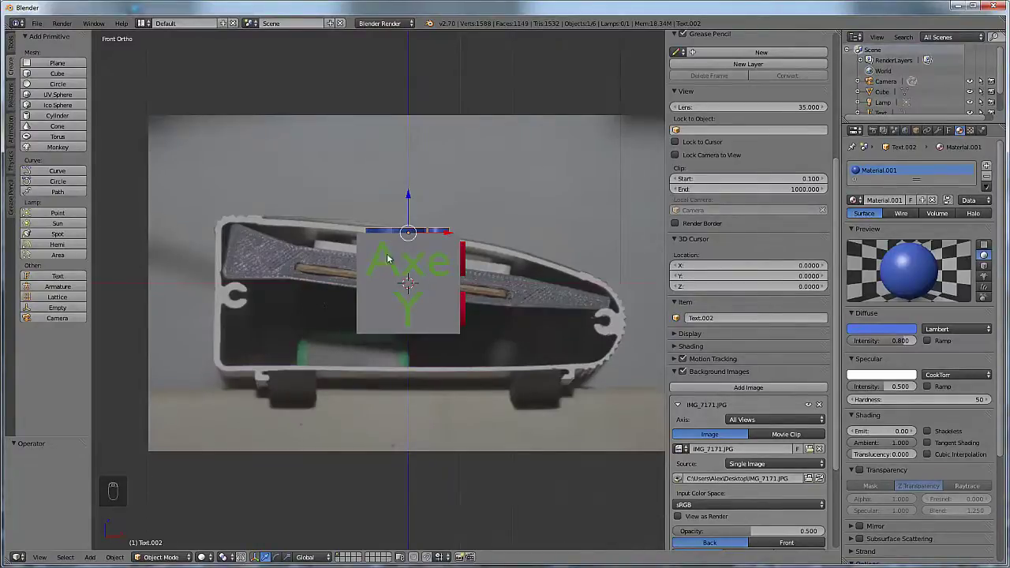
pyautogui.press('KP_3')
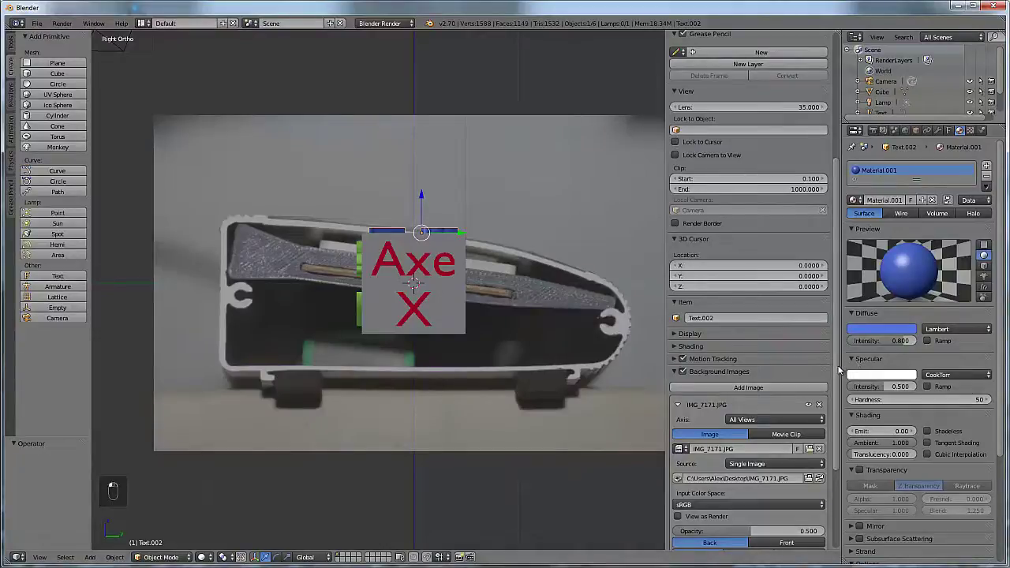
# Restrict the IMG_7171.JPG background to the Right view and check it against the front and top views
pyautogui.scroll(-3, 834, 438)
pyautogui.scroll(-1, 834, 438)
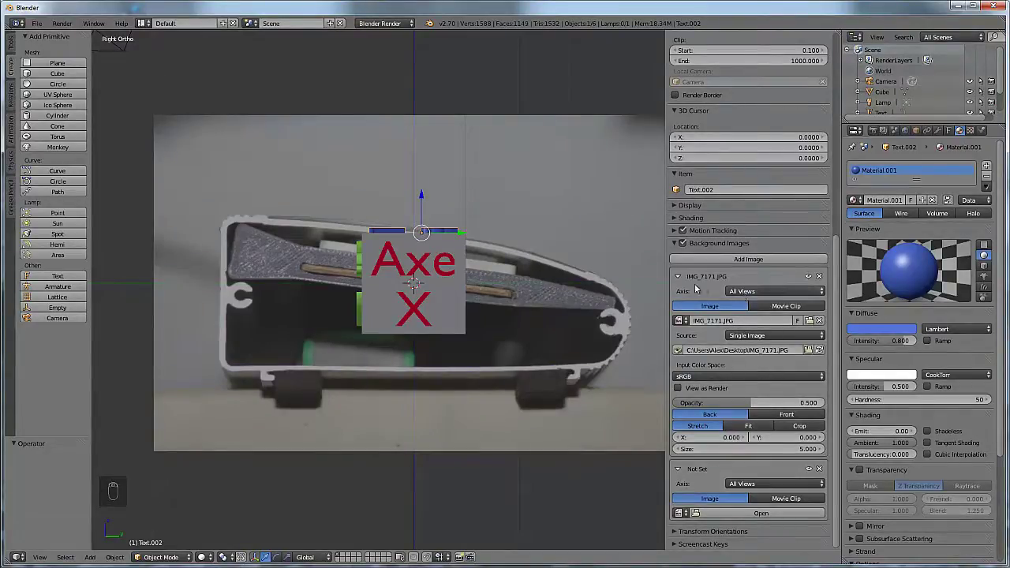
pyautogui.click(741, 292)
pyautogui.click(741, 294)
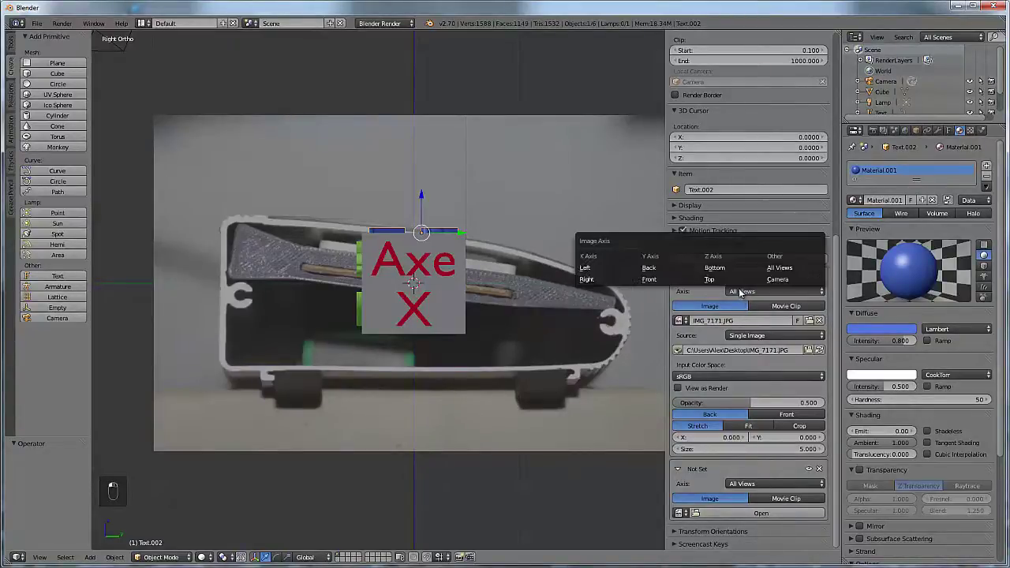
pyautogui.click(588, 280)
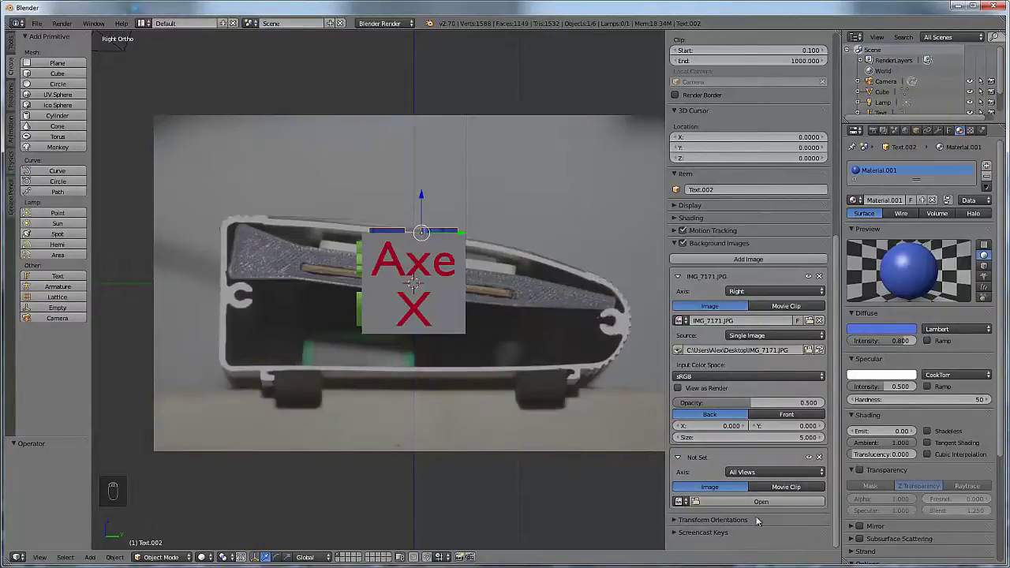
pyautogui.press('KP_3')
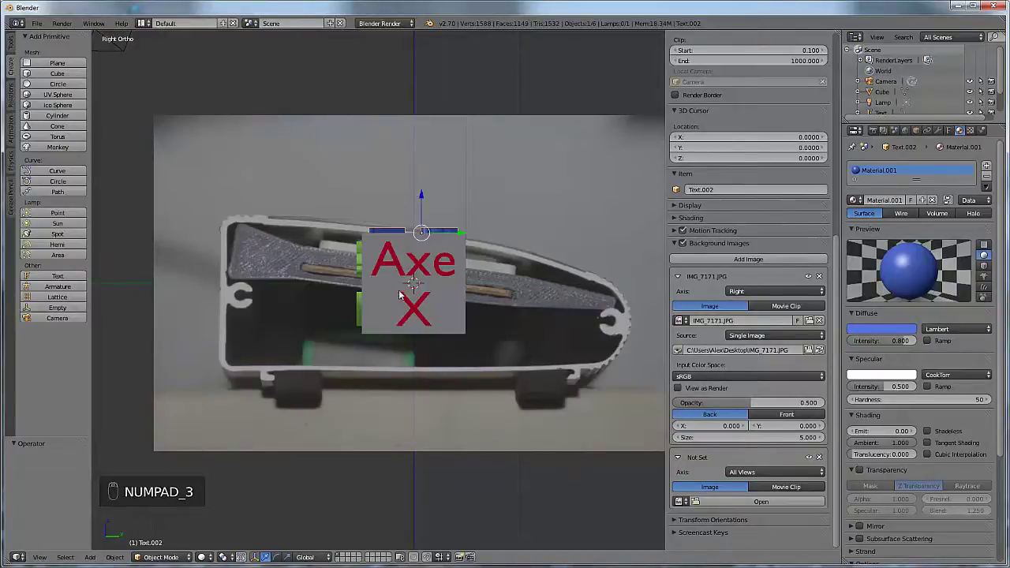
pyautogui.click(751, 292)
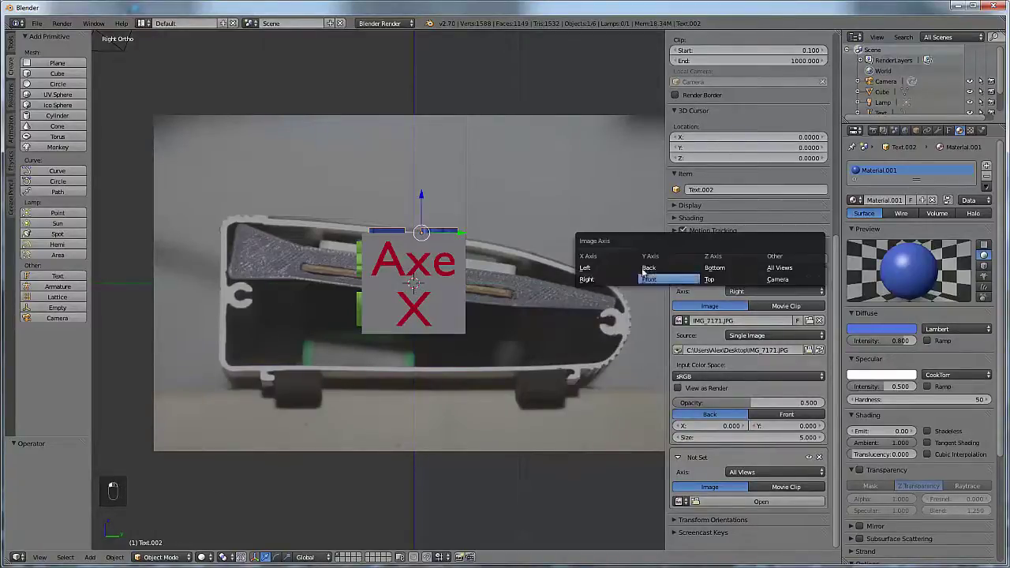
pyautogui.click(585, 280)
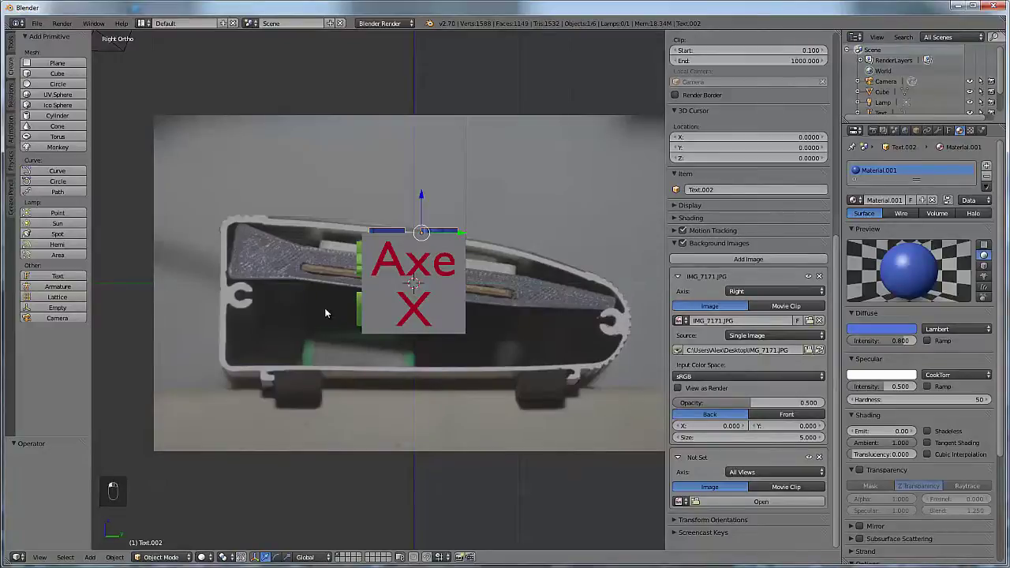
pyautogui.press('KP_1')
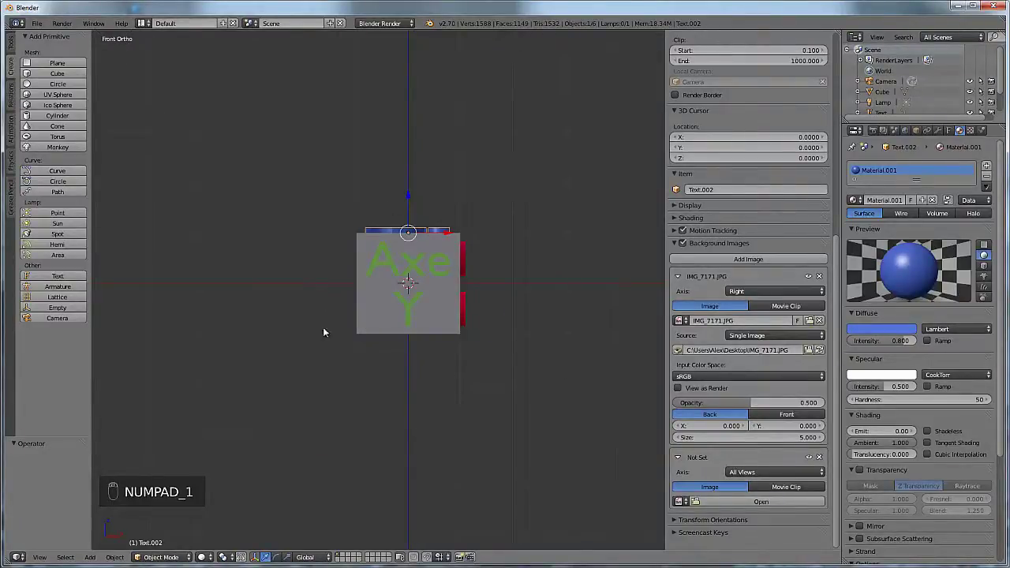
pyautogui.press('KP_7')
pyautogui.press('KP_3')
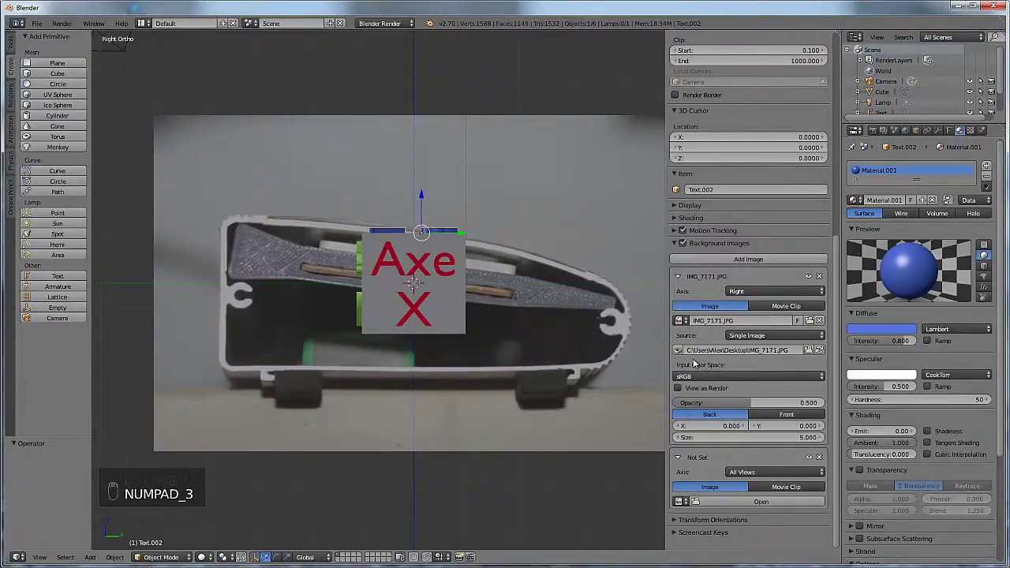
# Collapse the IMG_7171.JPG settings and load IMG_7172.JPG from the Desktop into the second background slot
pyautogui.click(677, 277)
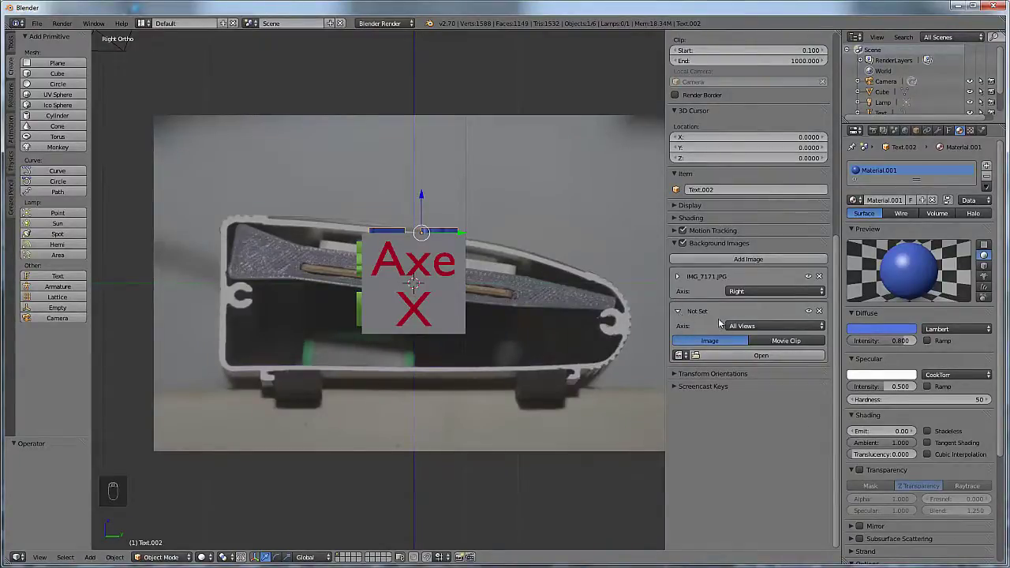
pyautogui.click(739, 354)
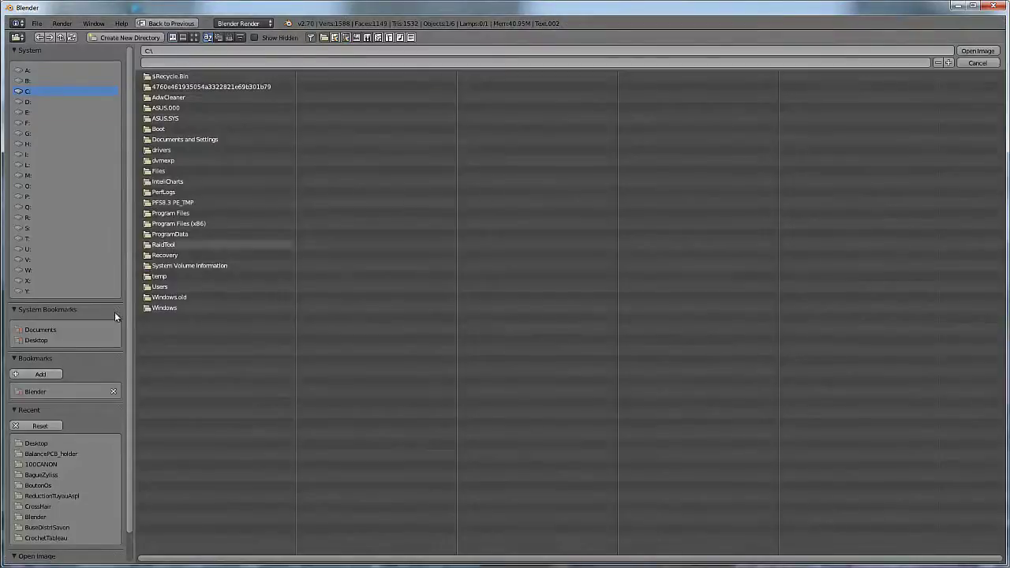
pyautogui.click(36, 340)
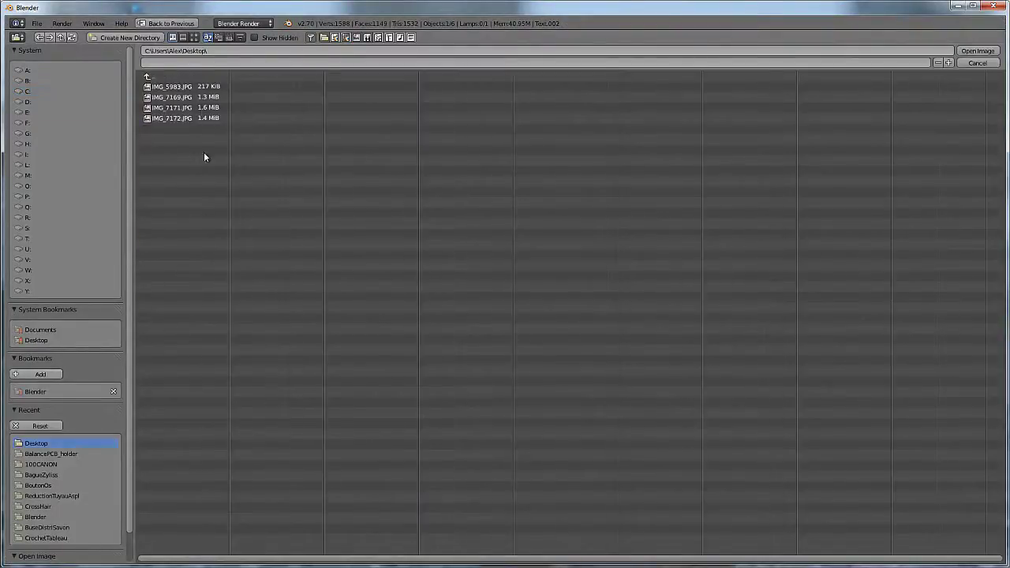
pyautogui.click(175, 119)
pyautogui.doubleClick(176, 119)
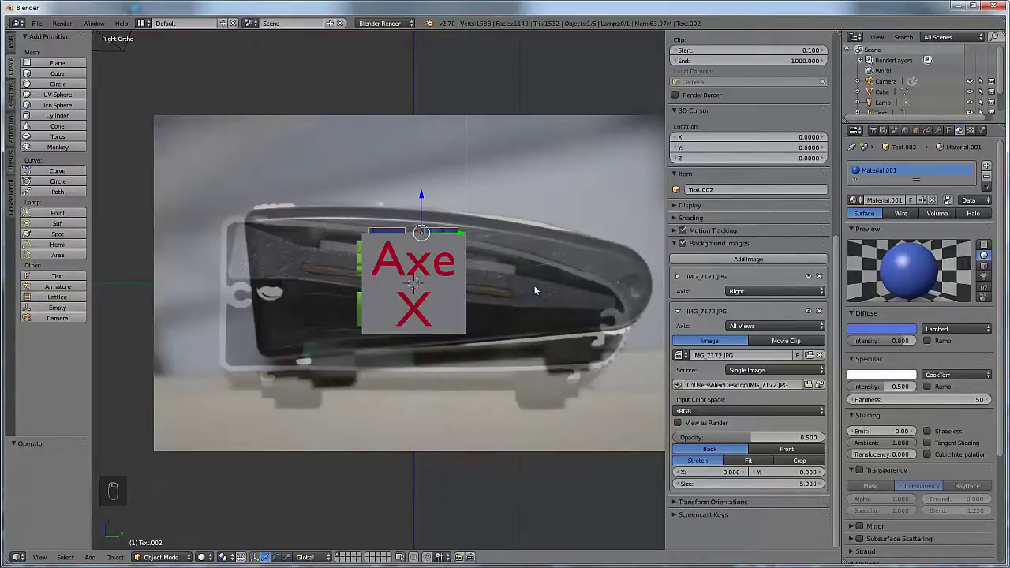
# Restrict the IMG_7172.JPG background to the Front view and display the front orthographic view
pyautogui.click(755, 328)
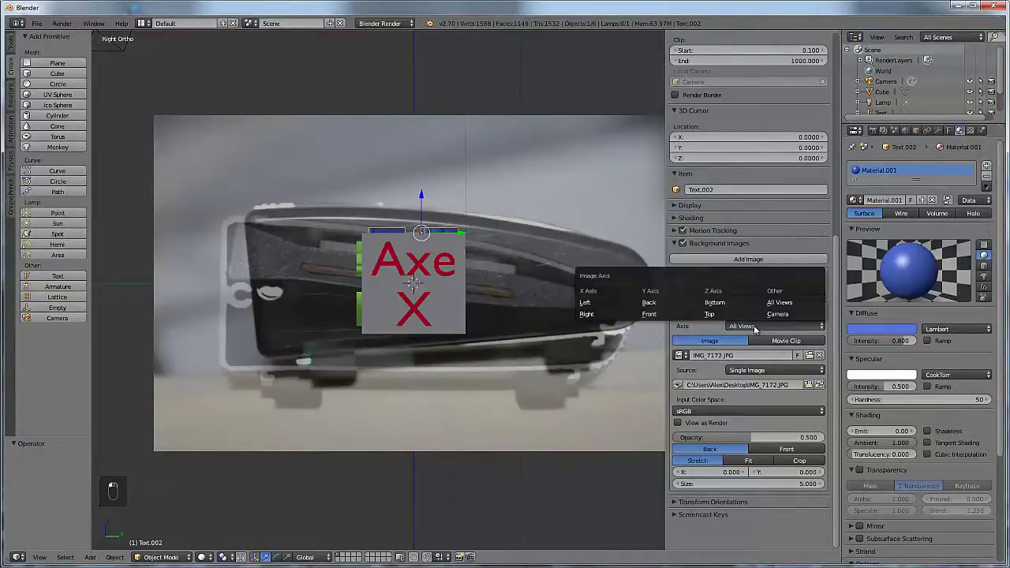
pyautogui.click(650, 316)
pyautogui.press('KP_1')
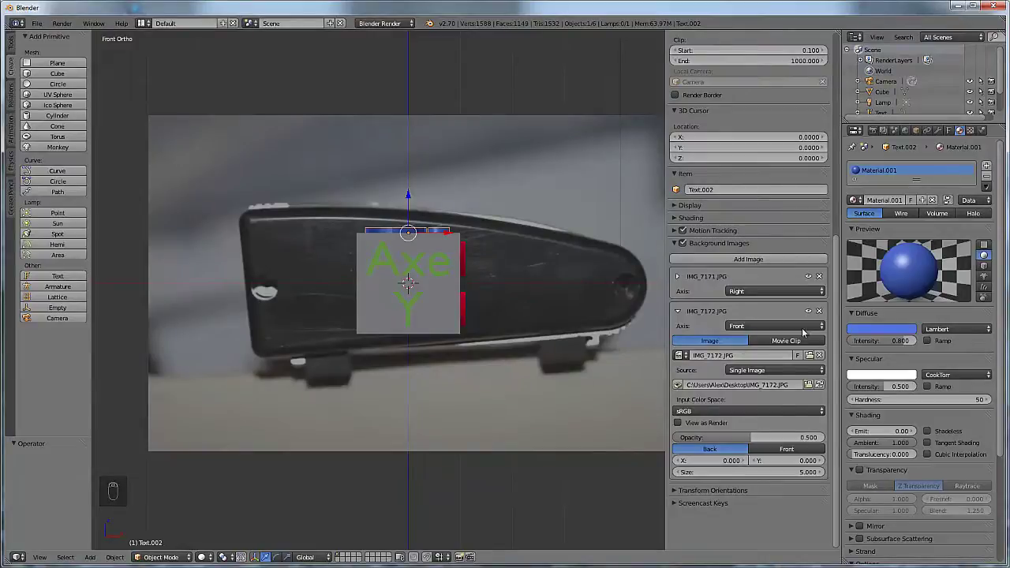
# Compare the alignment of the two background photos across the right, front and top orthographic views
pyautogui.press('KP_3')
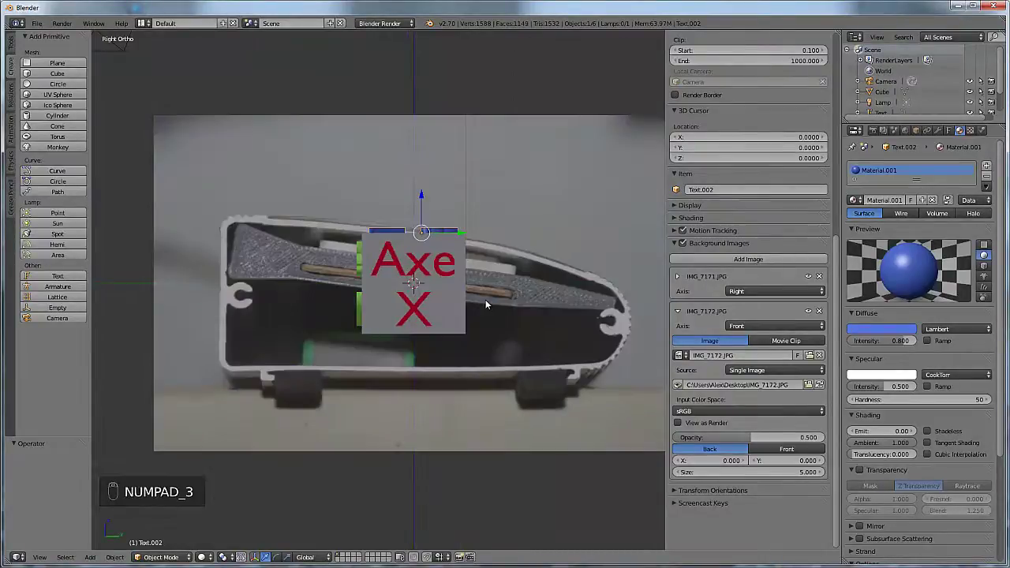
pyautogui.press('KP_1')
pyautogui.press('KP_7')
pyautogui.press('KP_1')
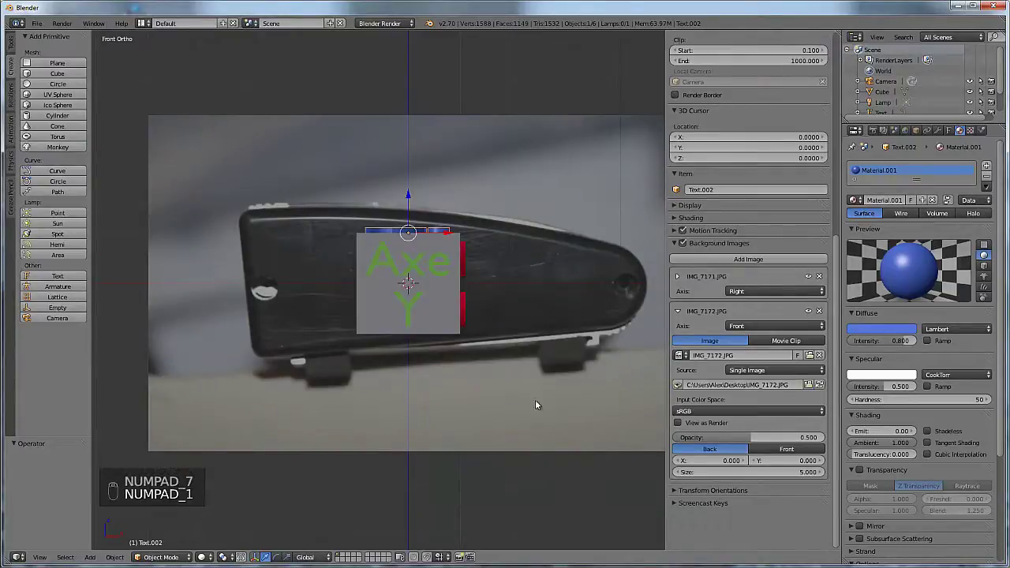
pyautogui.press('KP_3')
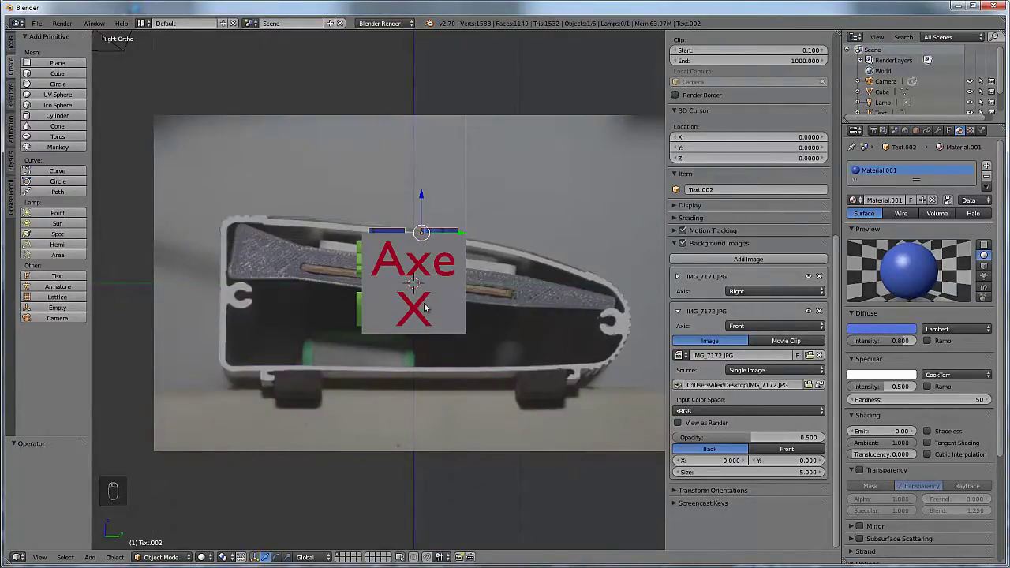
pyautogui.press('KP_1')
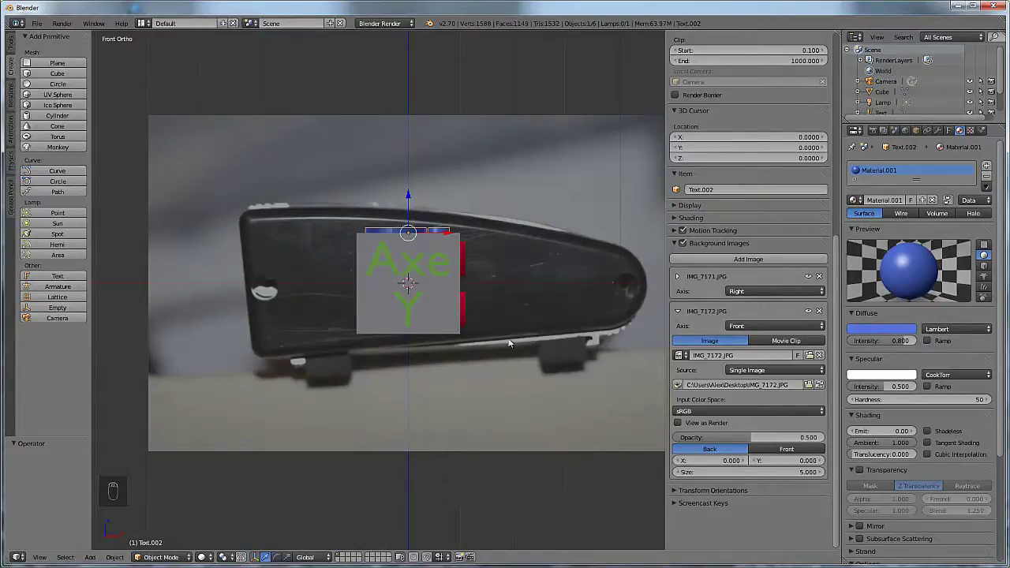
pyautogui.press('KP_3')
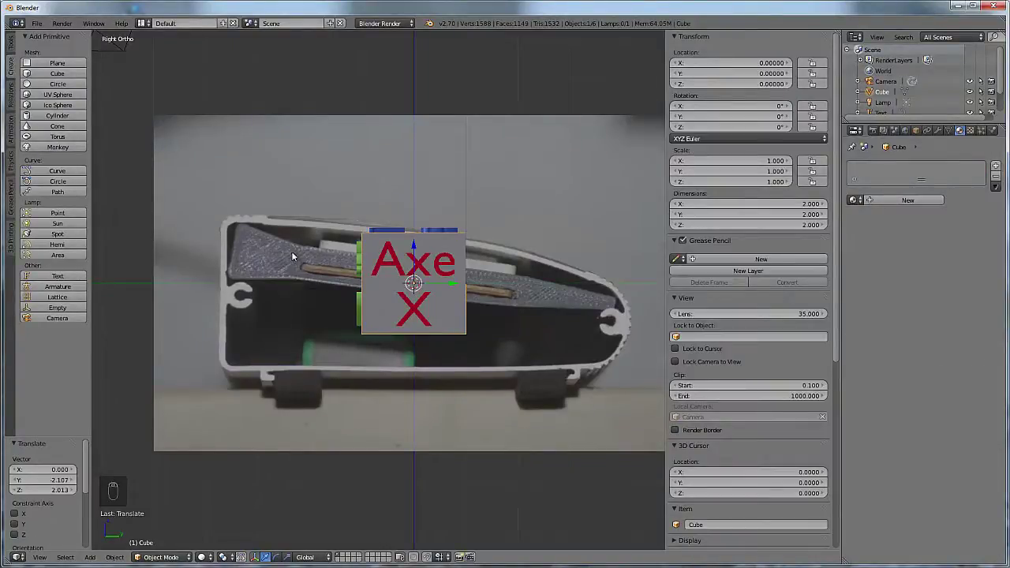
pyautogui.press('KP_1')
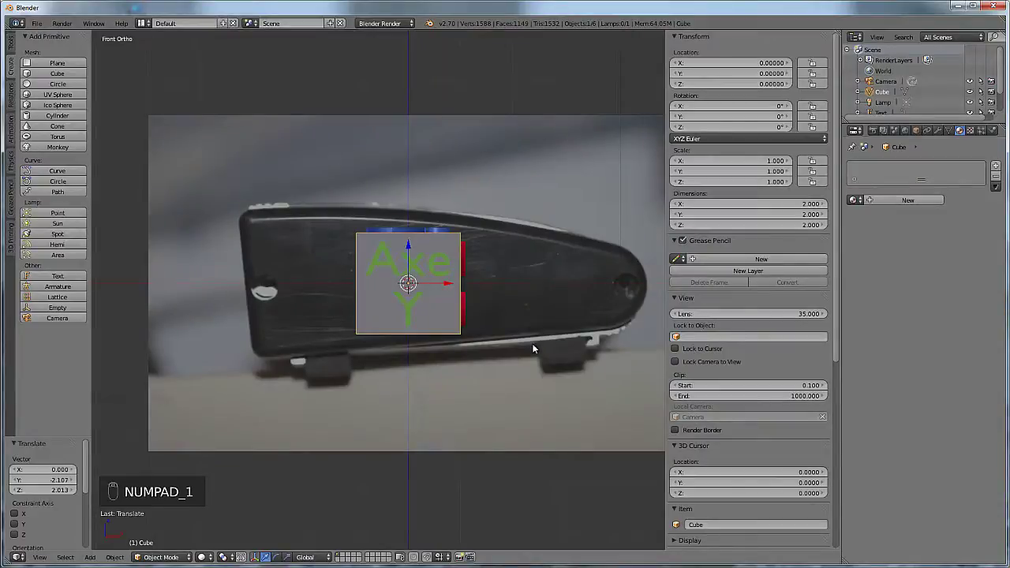
pyautogui.press('KP_3')
pyautogui.press('KP_1')
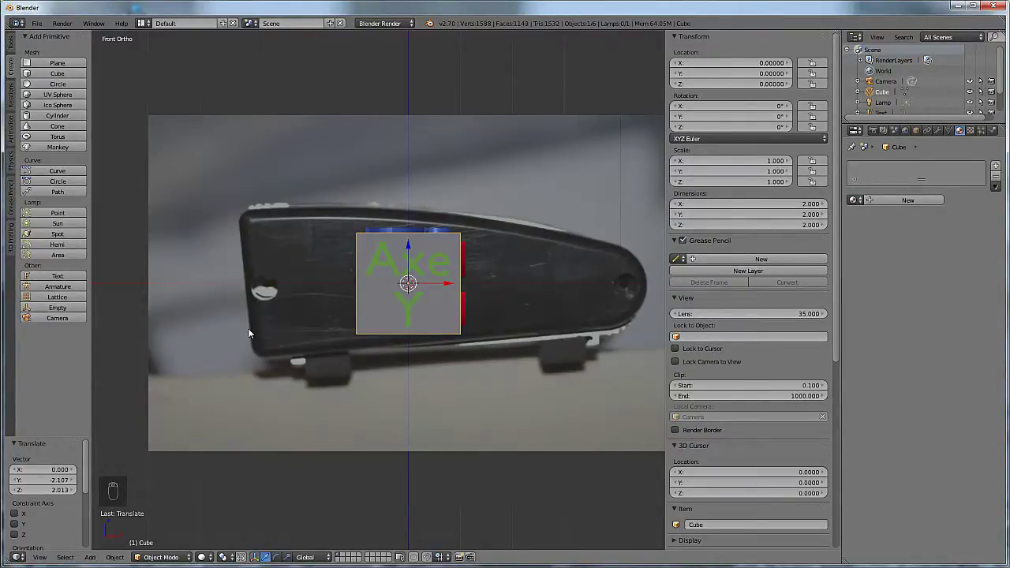
# Display the right orthographic view and reassign the IMG_7172.JPG background to the Right axis
pyautogui.press('KP_3')
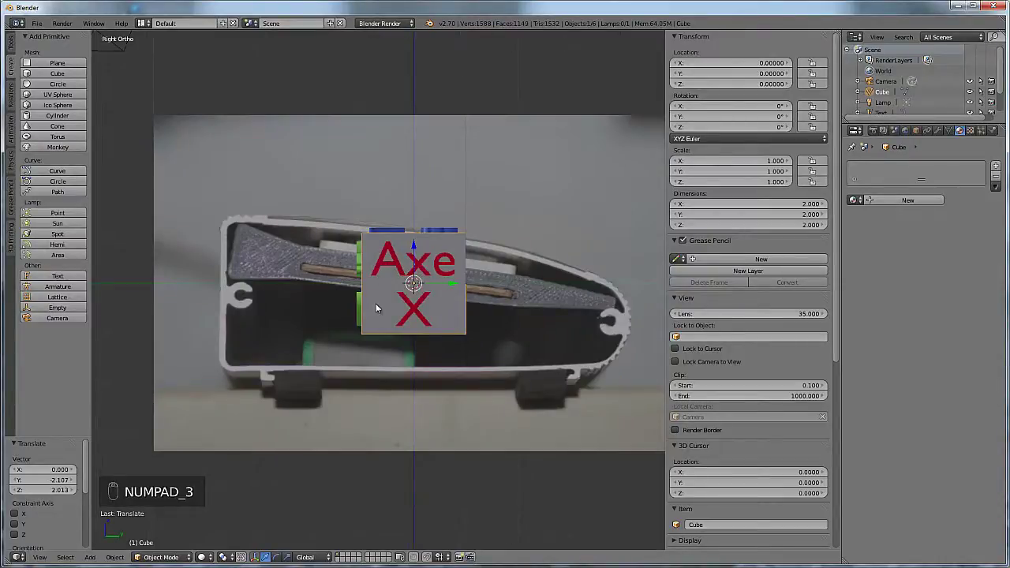
pyautogui.press('KP_1')
pyautogui.scroll(-2, 733, 408)
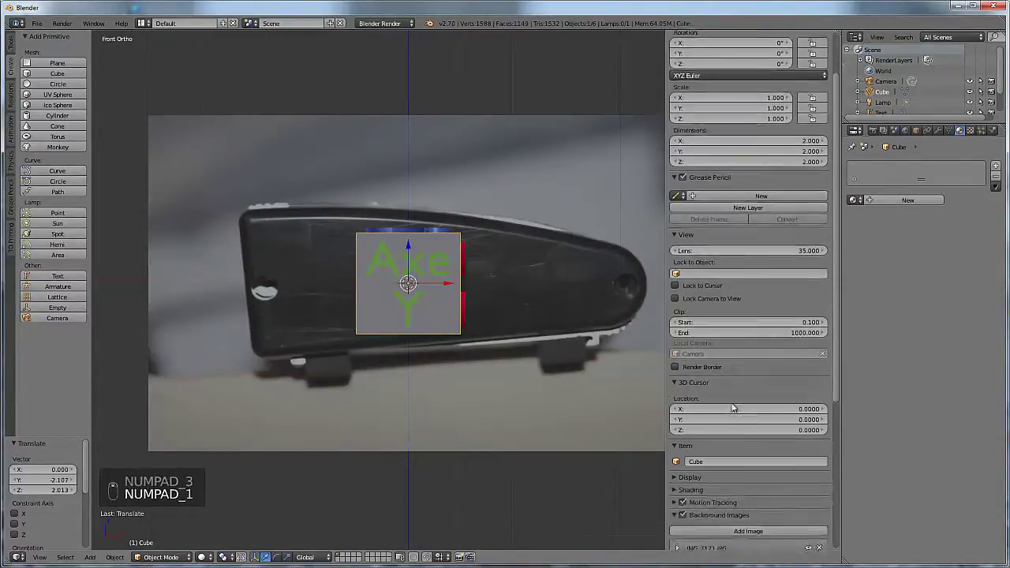
pyautogui.scroll(-7, 732, 408)
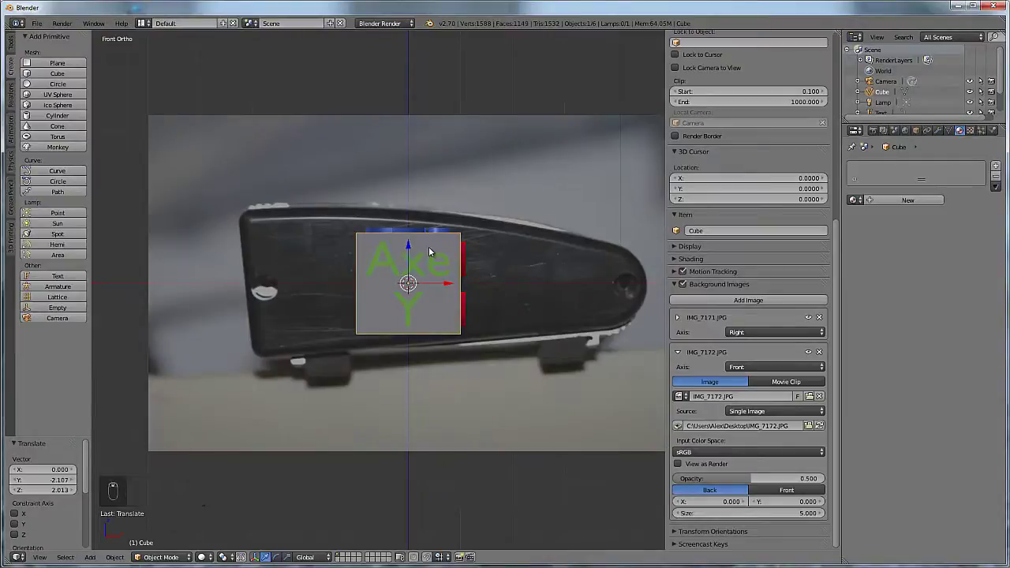
pyautogui.scroll(-4, 432, 260)
pyautogui.scroll(4, 434, 270)
pyautogui.press('KP_3')
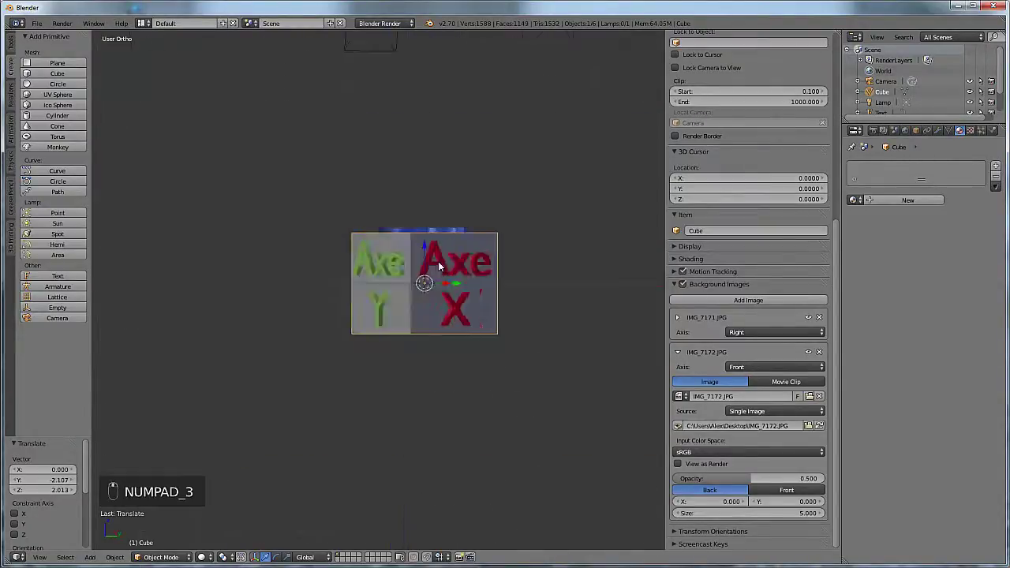
pyautogui.scroll(-3, 439, 267)
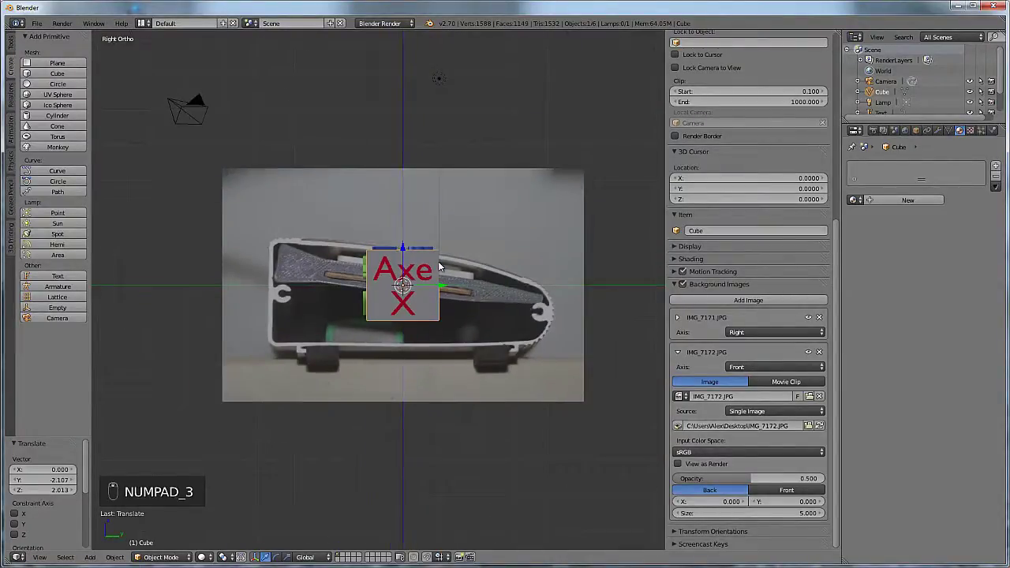
pyautogui.scroll(-2, 439, 266)
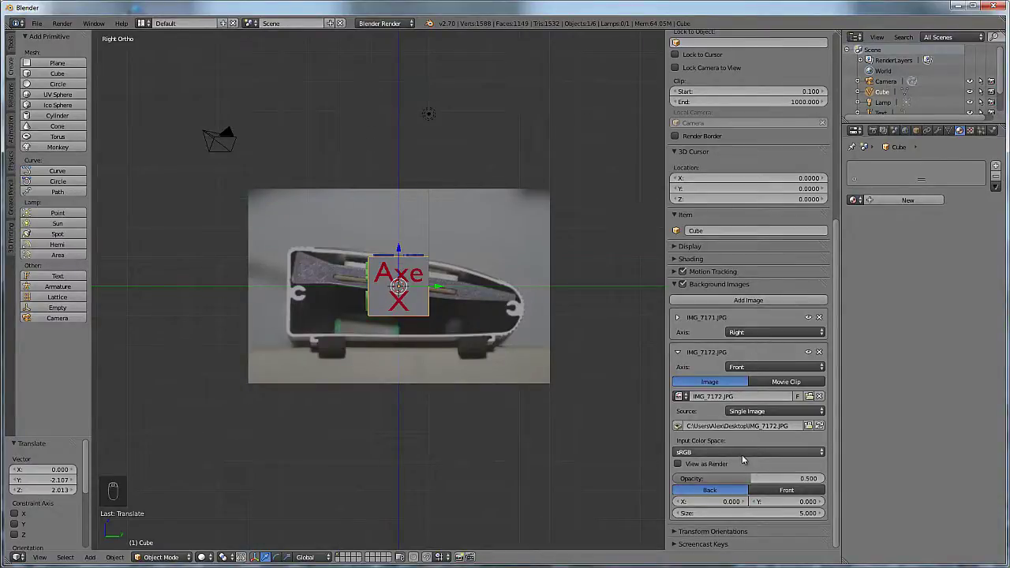
pyautogui.click(765, 367)
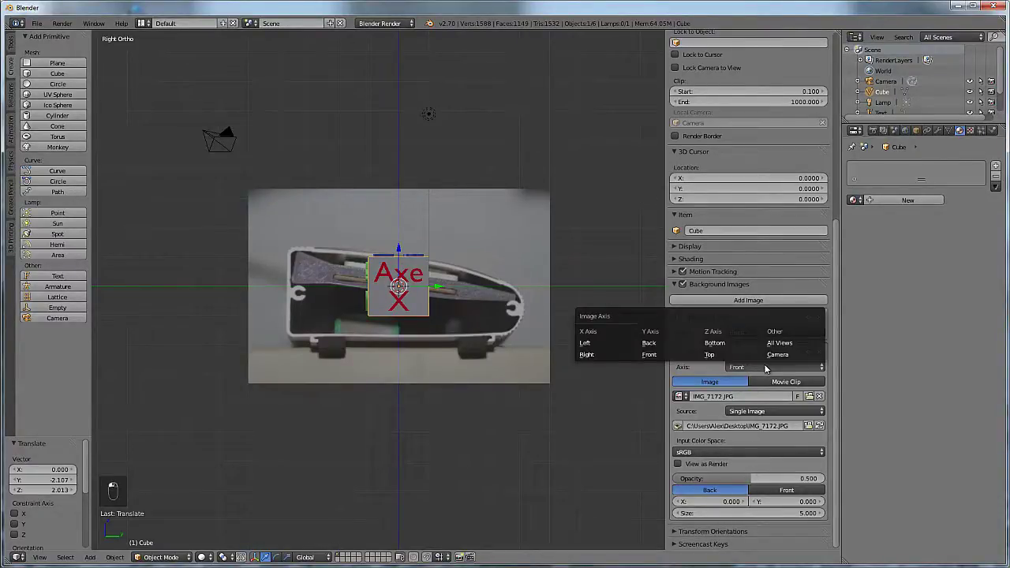
pyautogui.click(586, 354)
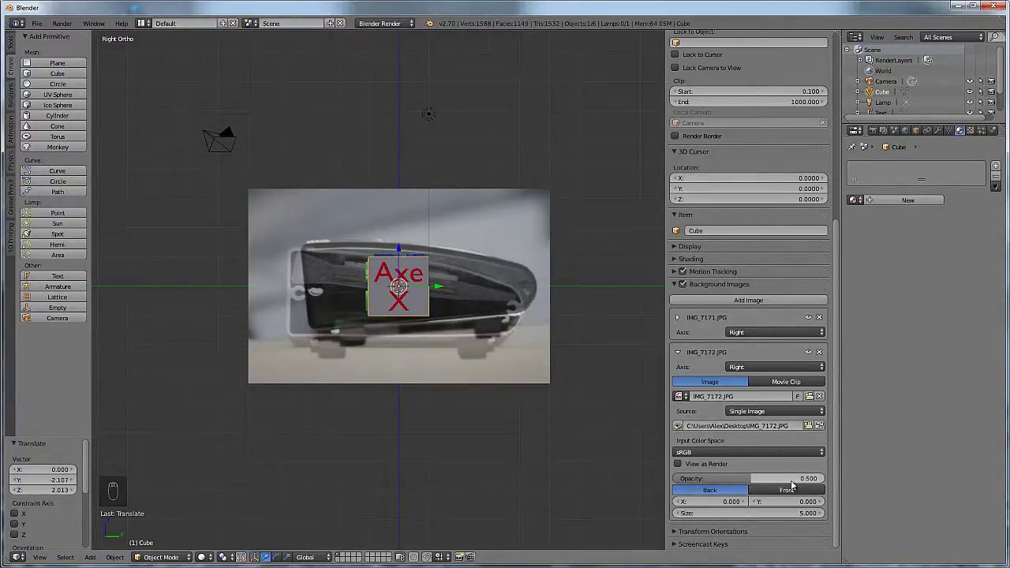
# Test the IMG_7172.JPG background at opacity 1.000 and 0.000, and settle on an opacity of 0.585
pyautogui.moveTo(792, 479); pyautogui.dragTo(872, 470)
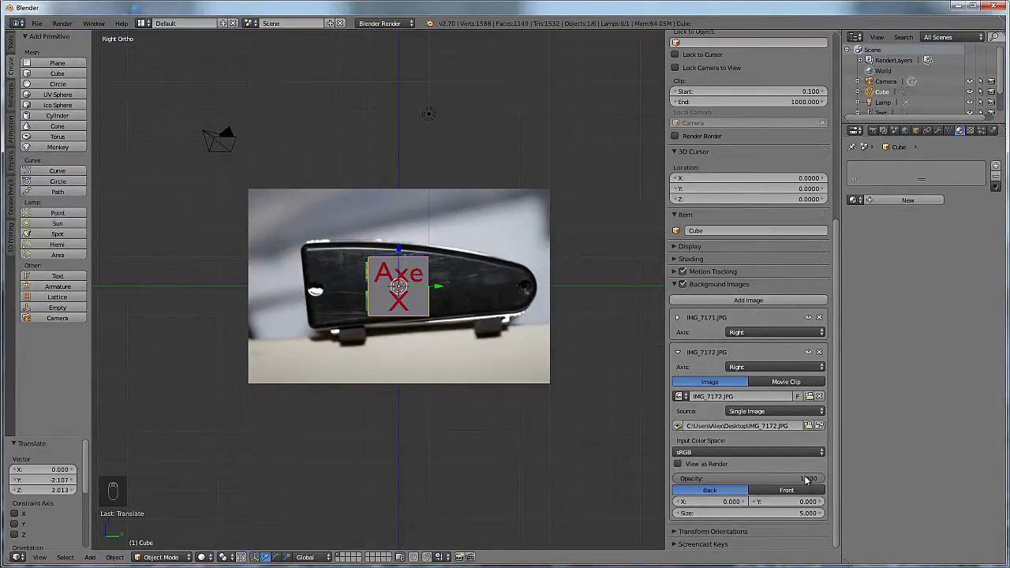
pyautogui.moveTo(810, 481); pyautogui.dragTo(617, 474)
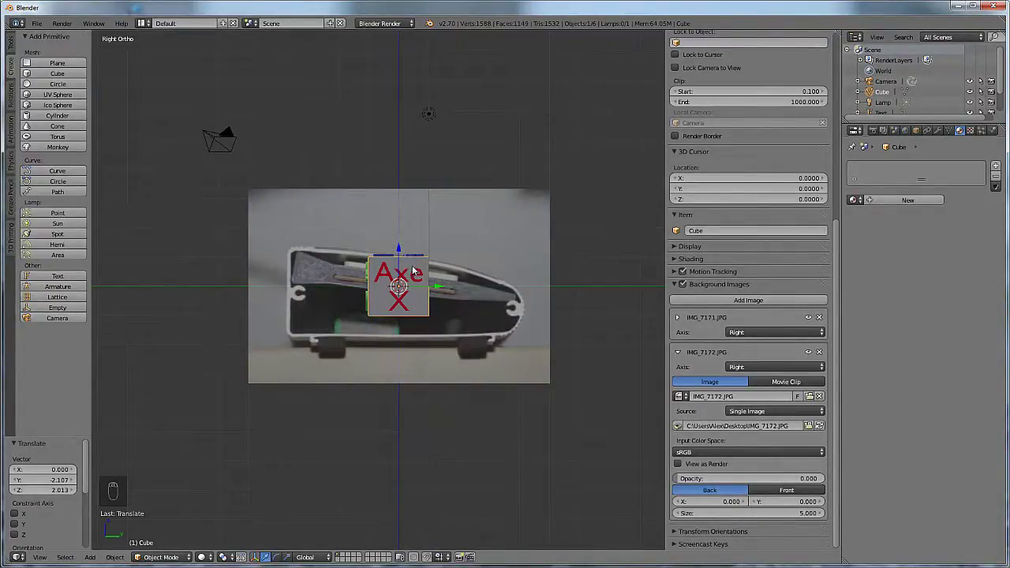
pyautogui.moveTo(718, 478); pyautogui.dragTo(804, 491)
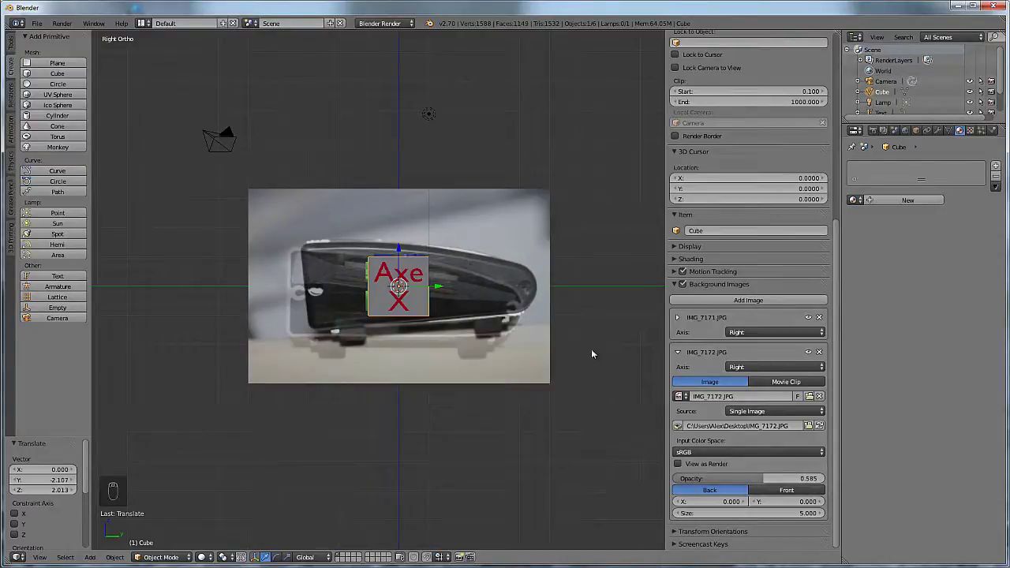
# Expand the IMG_7171.JPG background settings and set that image's X offset to 5
pyautogui.click(677, 319)
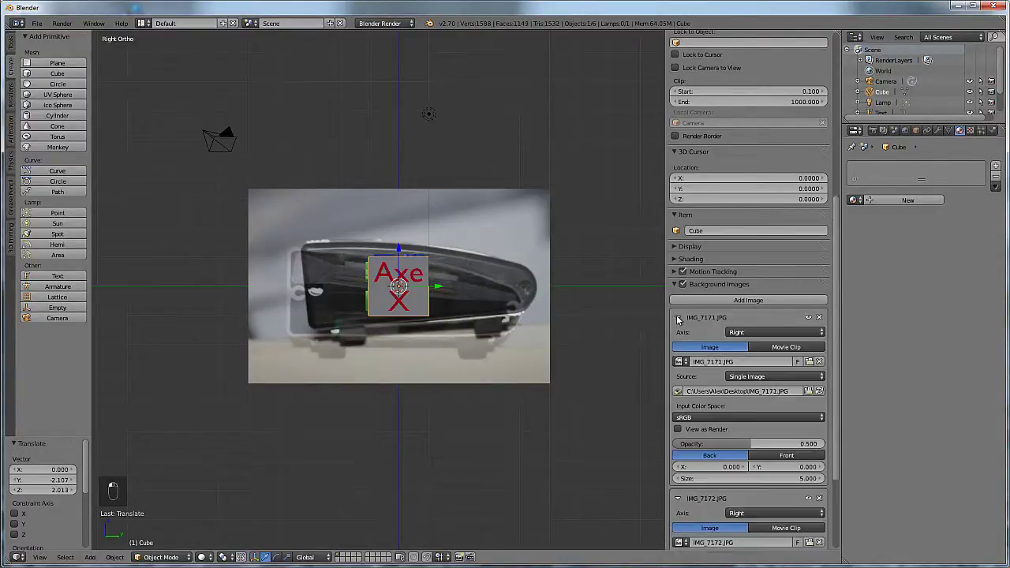
pyautogui.scroll(-2, 741, 395)
pyautogui.scroll(-1, 739, 392)
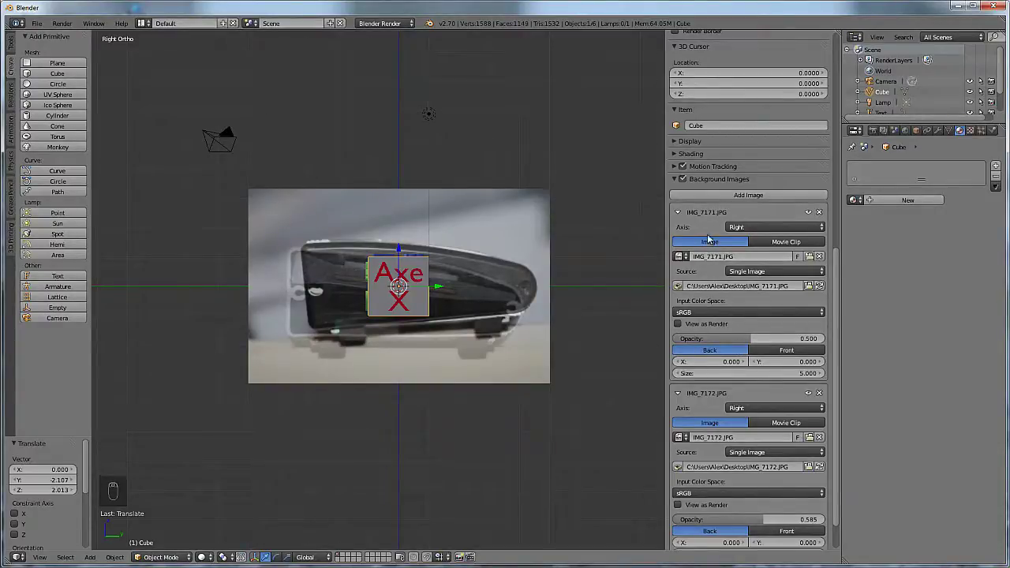
pyautogui.moveTo(711, 363); pyautogui.dragTo(743, 366)
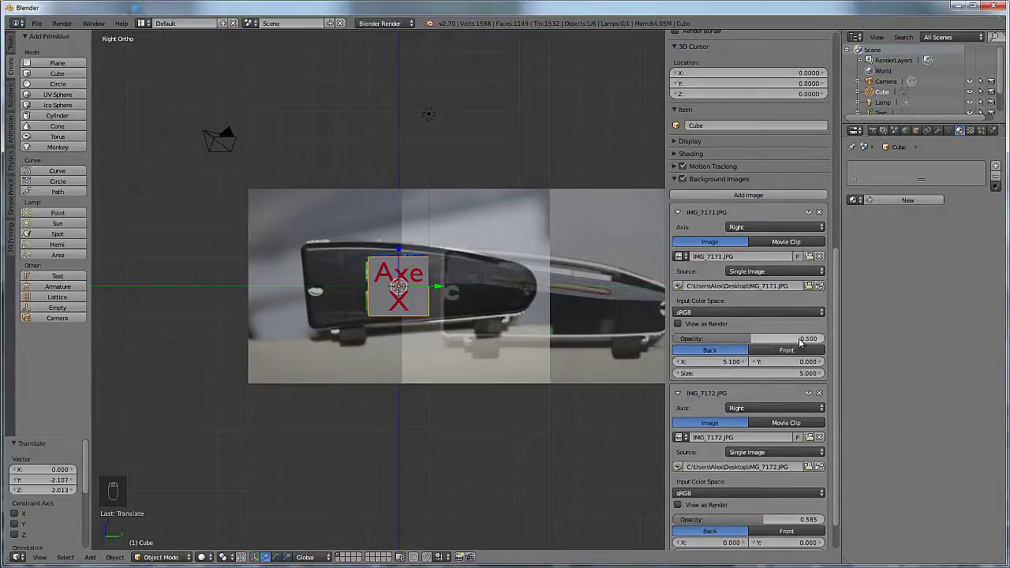
pyautogui.click(725, 365)
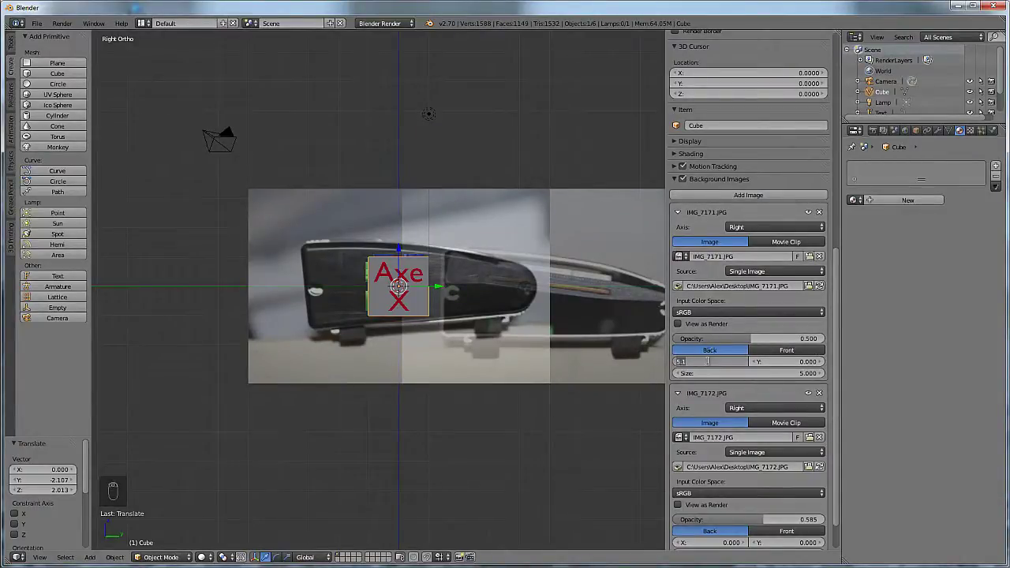
pyautogui.write('5')
pyautogui.press('Return')
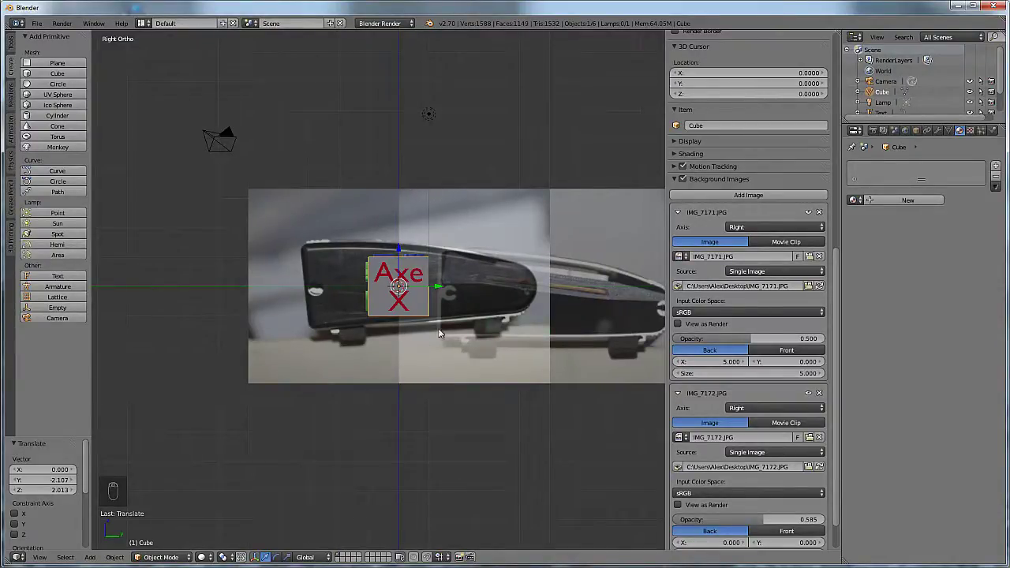
# Enable View as Render for the IMG_7172.JPG background and set its X offset to -5
pyautogui.click(780, 504)
pyautogui.scroll(-2, 778, 507)
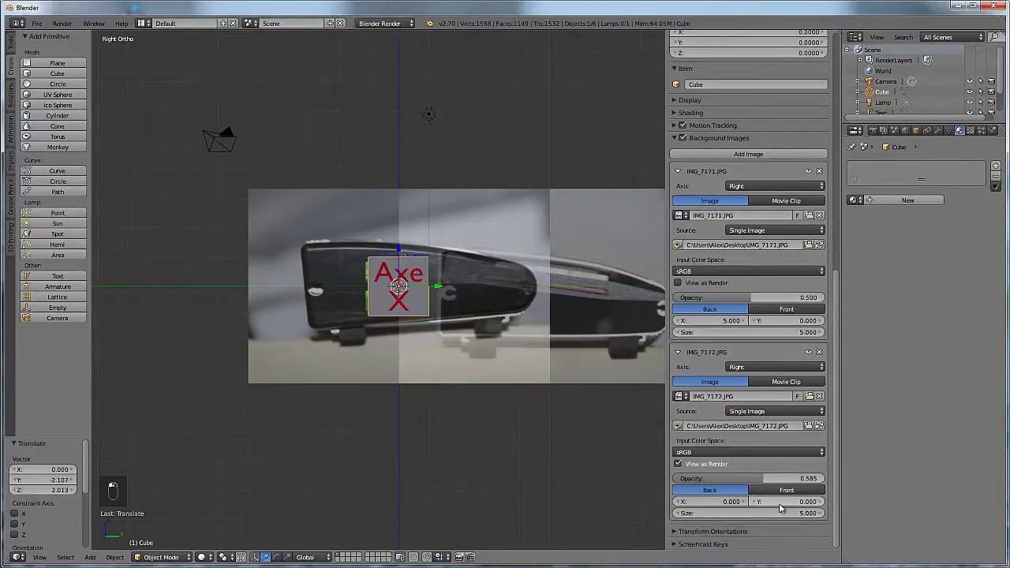
pyautogui.moveTo(737, 507); pyautogui.dragTo(719, 506)
pyautogui.click(720, 505)
pyautogui.press('BackSpace')
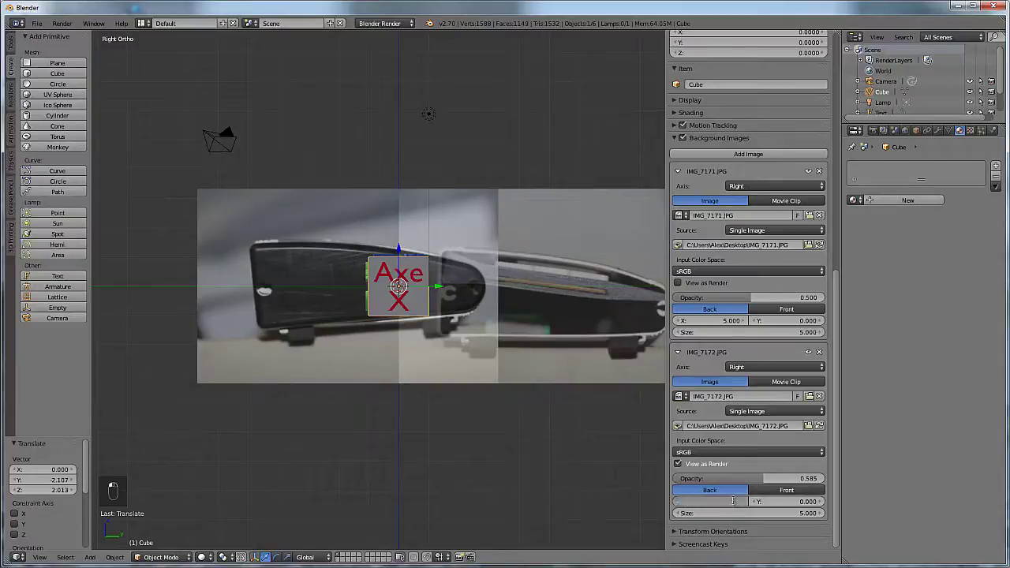
pyautogui.write('-5')
pyautogui.press('Return')
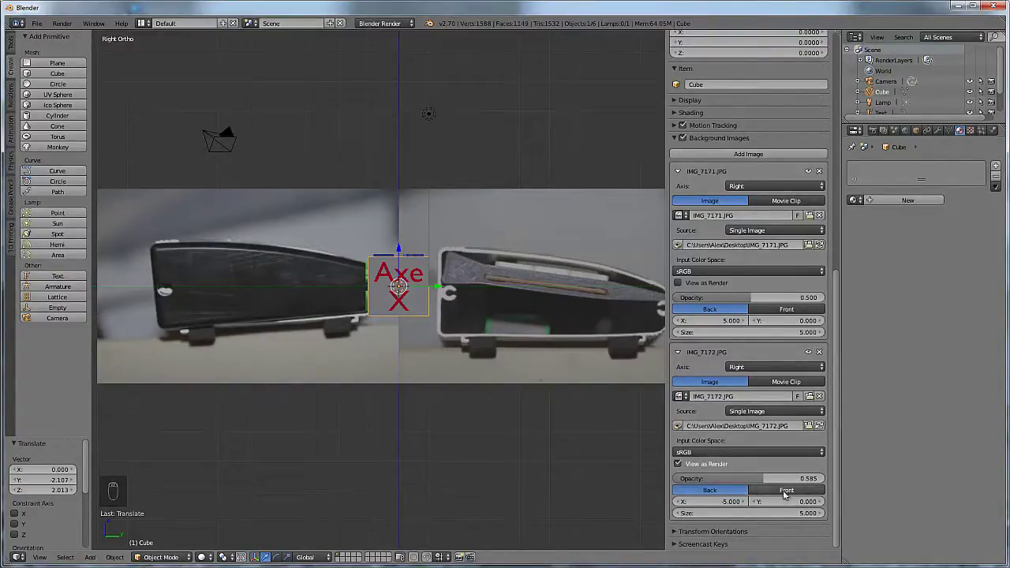
# Try shifting the IMG_7172.JPG background vertically to a Y offset of -2.5, and reset the Y offset to 0
pyautogui.moveTo(783, 502); pyautogui.dragTo(772, 475)
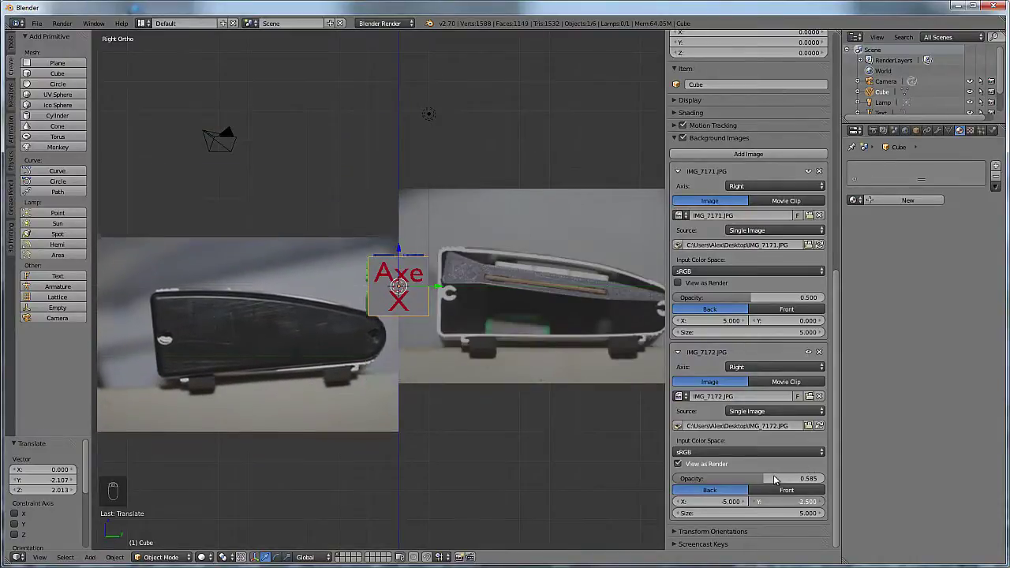
pyautogui.click(801, 501)
pyautogui.write('0')
pyautogui.press('Return')
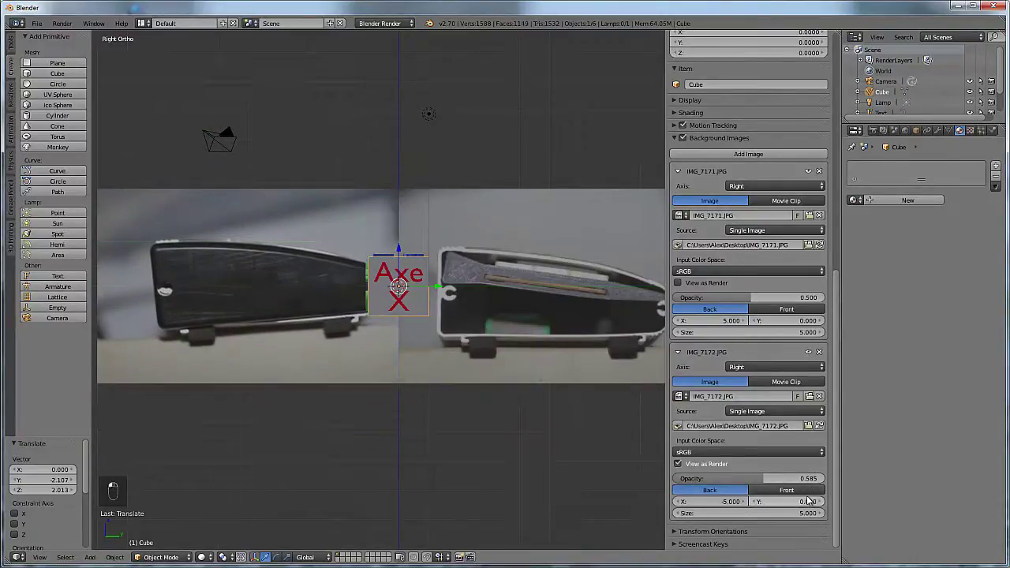